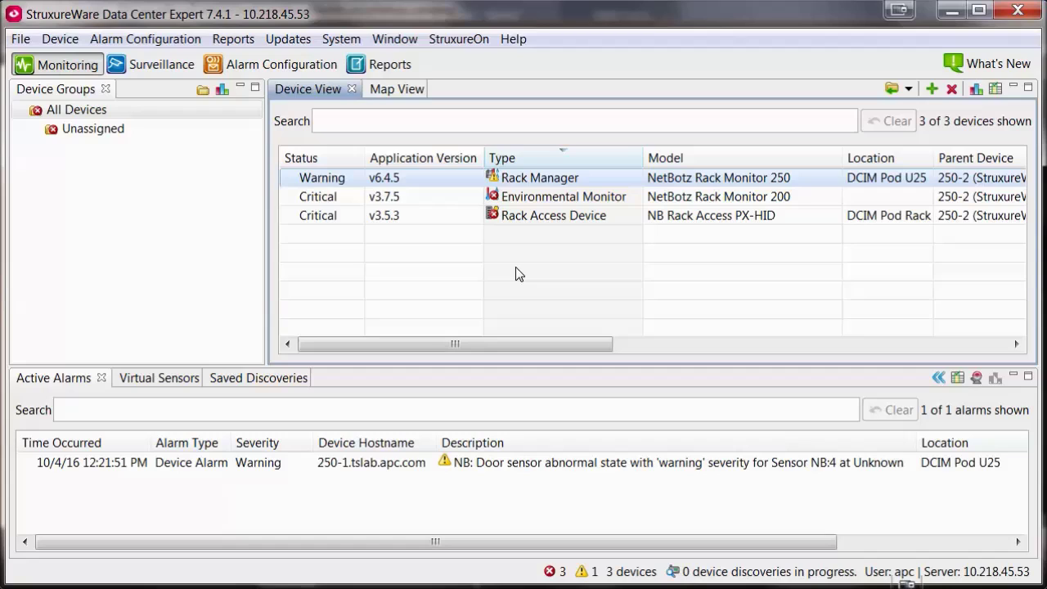
Enter the sender address and SMTP server dcim_email.tslab.apc.com on port 25, with Requires Logon ticked
click(341, 40)
mouse_move(512, 62)
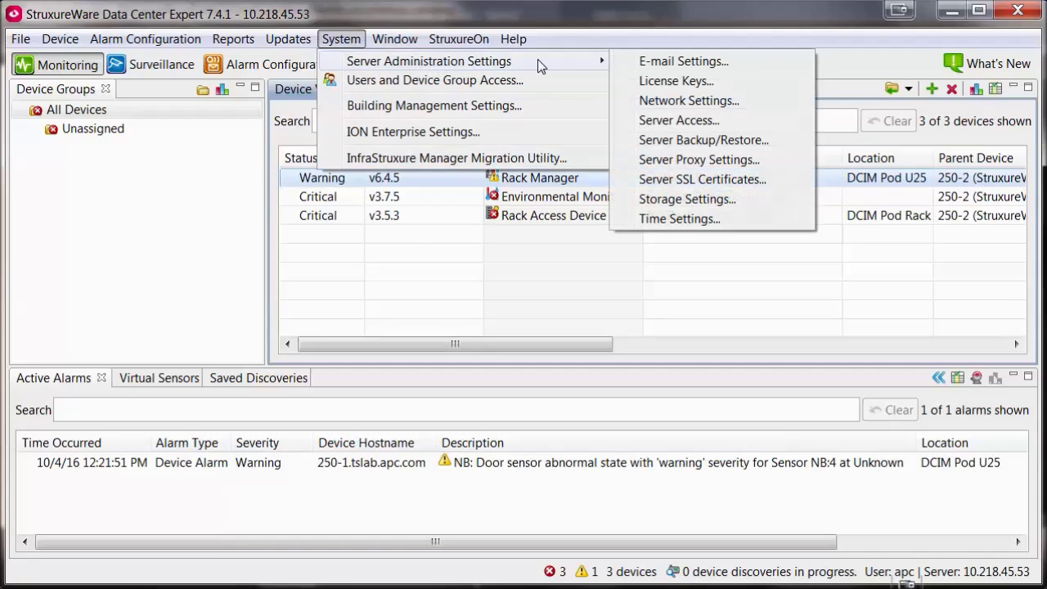
click(674, 62)
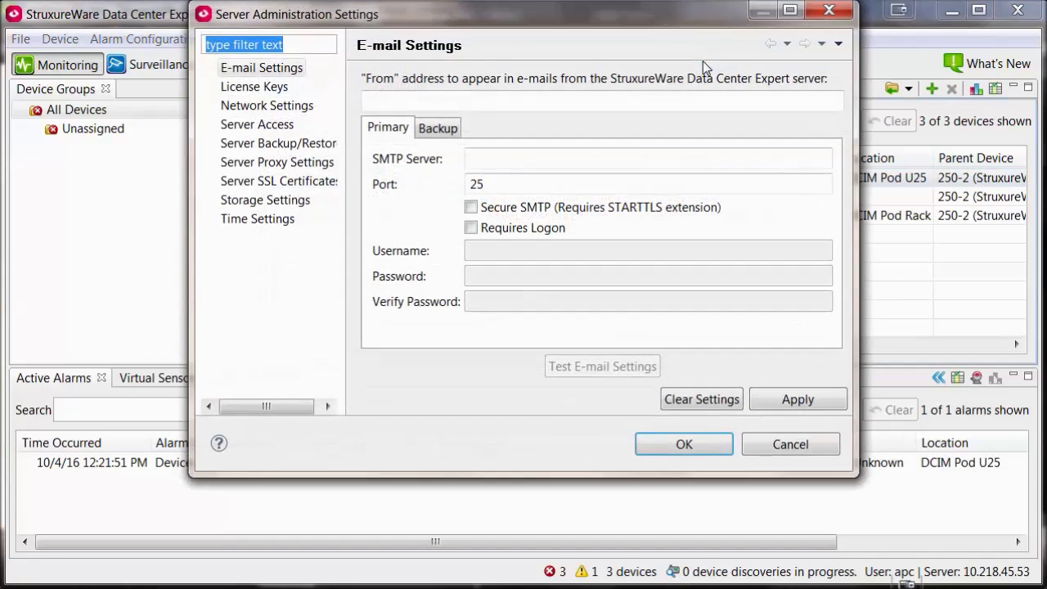
click(585, 101)
key(ctrl+v)
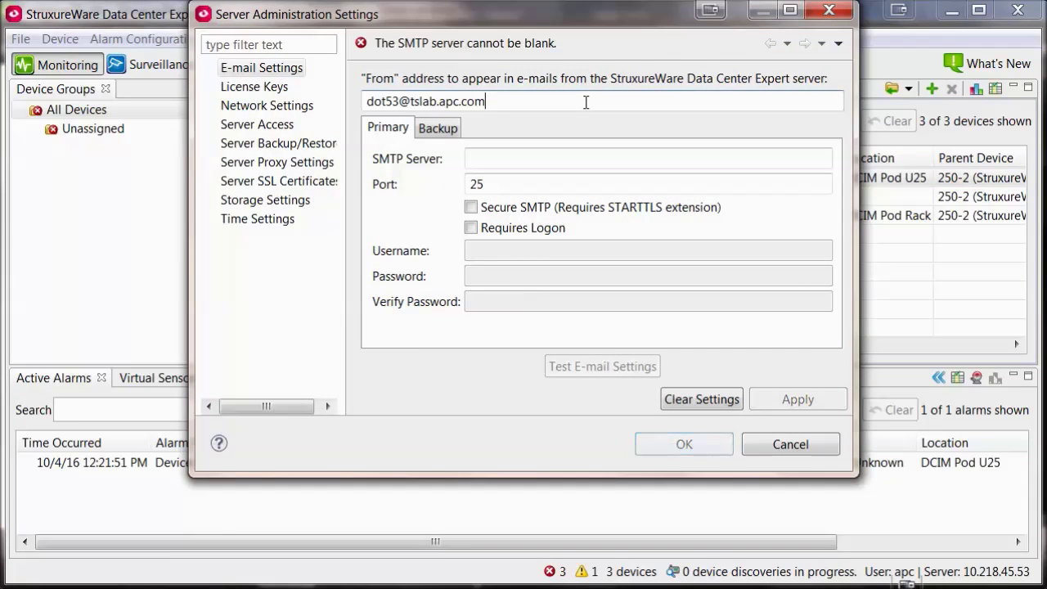
click(479, 156)
text(dcim_email.tslab.apc.com)
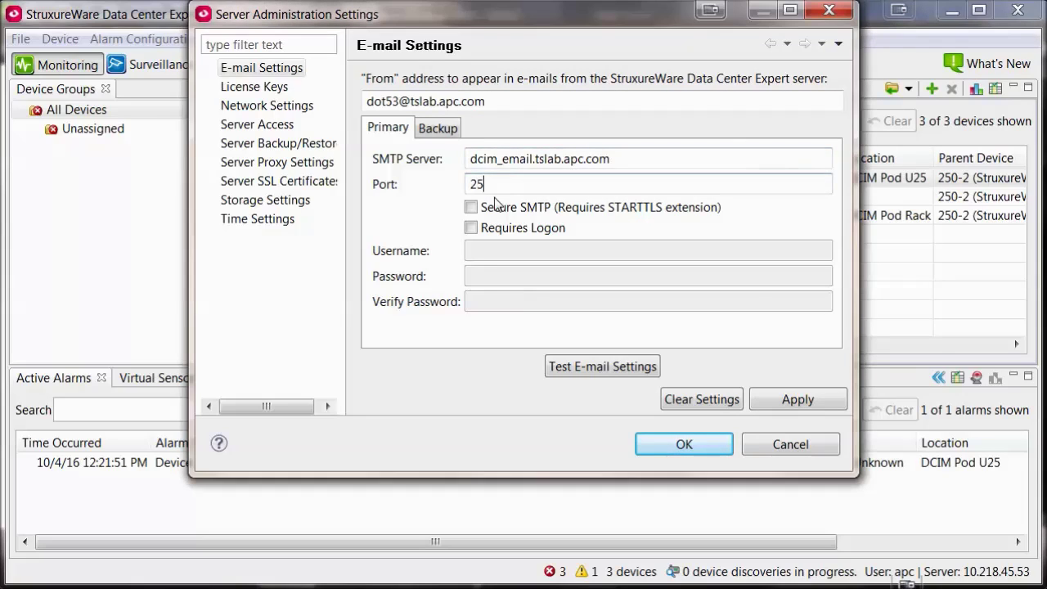
click(471, 228)
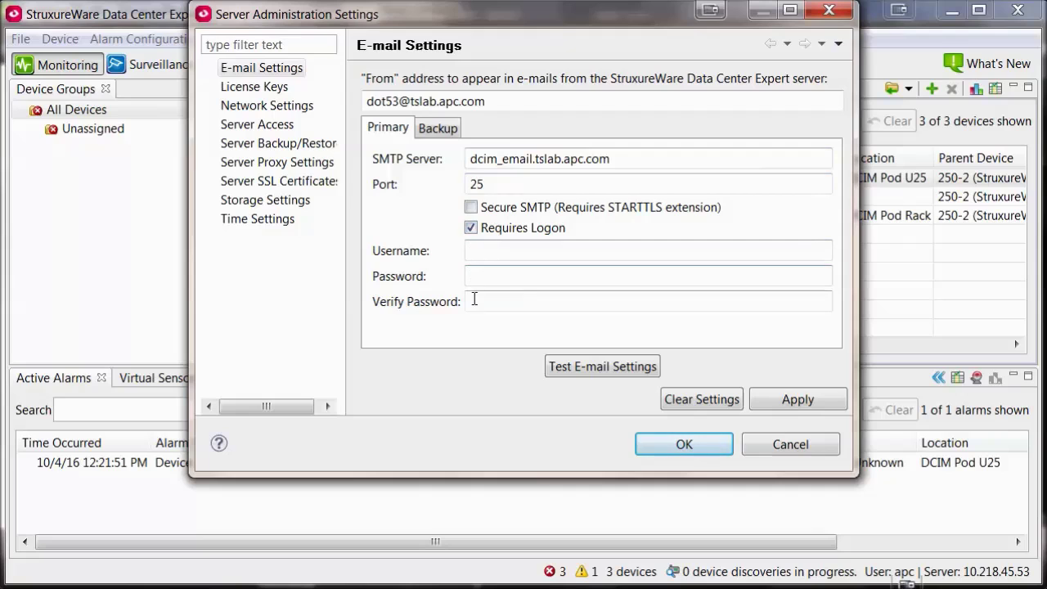
Clear Requires Logon, send a successful test e-mail to a recipient address, then apply and close the settings
click(471, 229)
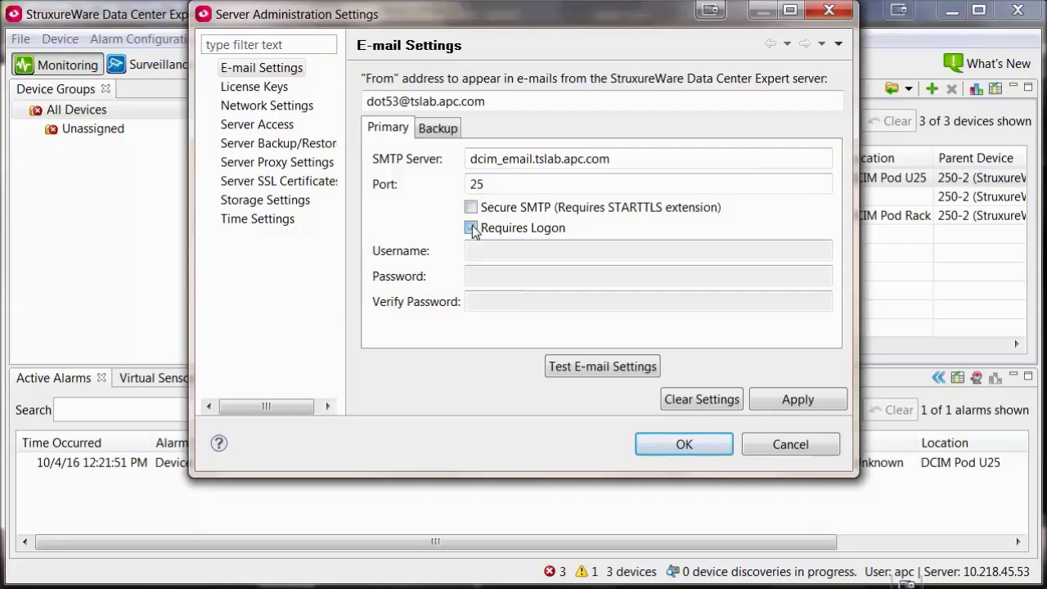
click(603, 366)
key(ctrl+v)
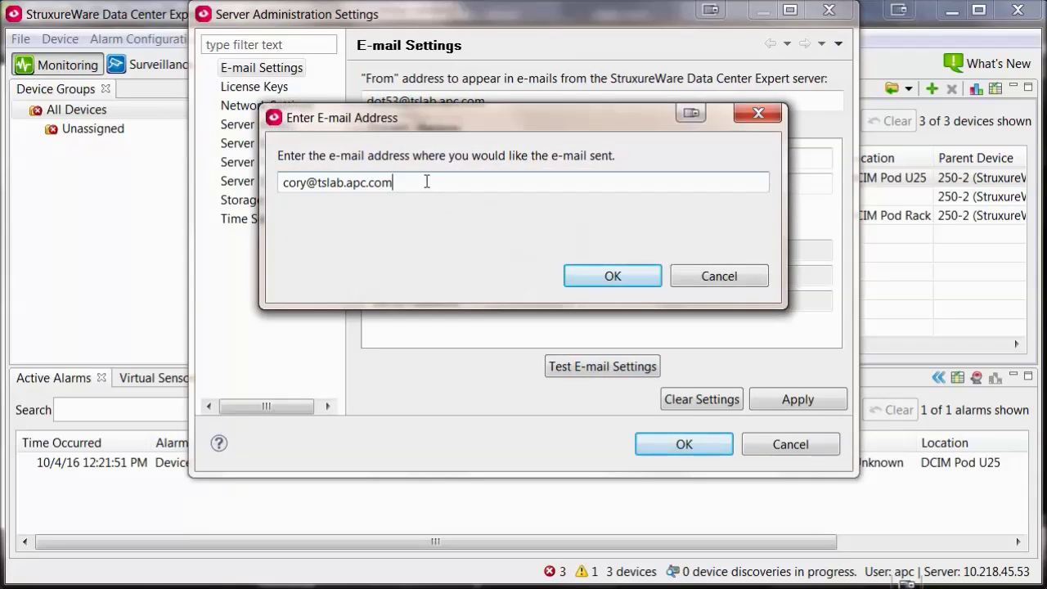
click(612, 276)
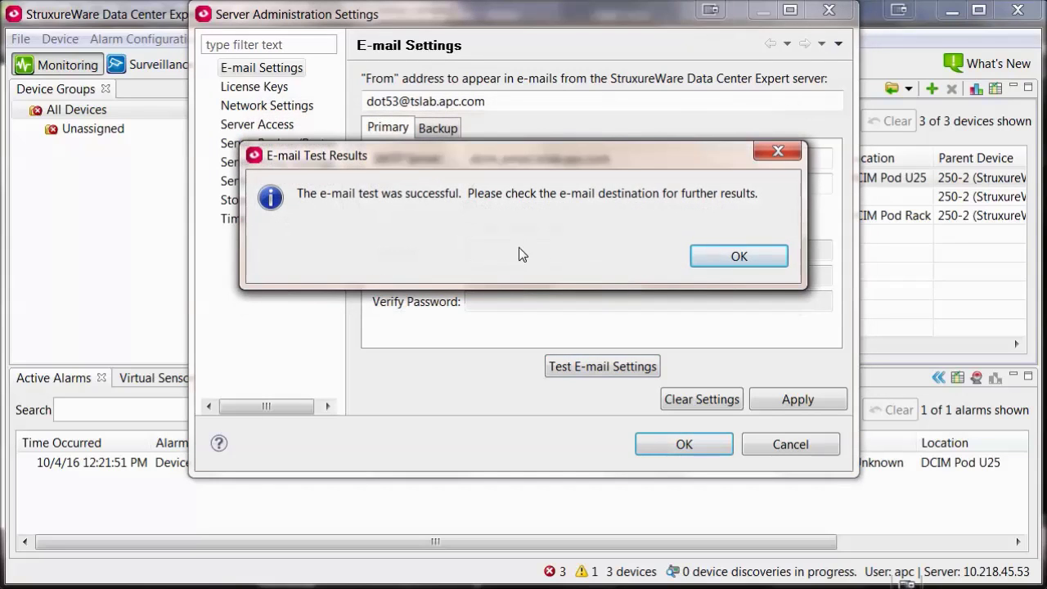
click(738, 258)
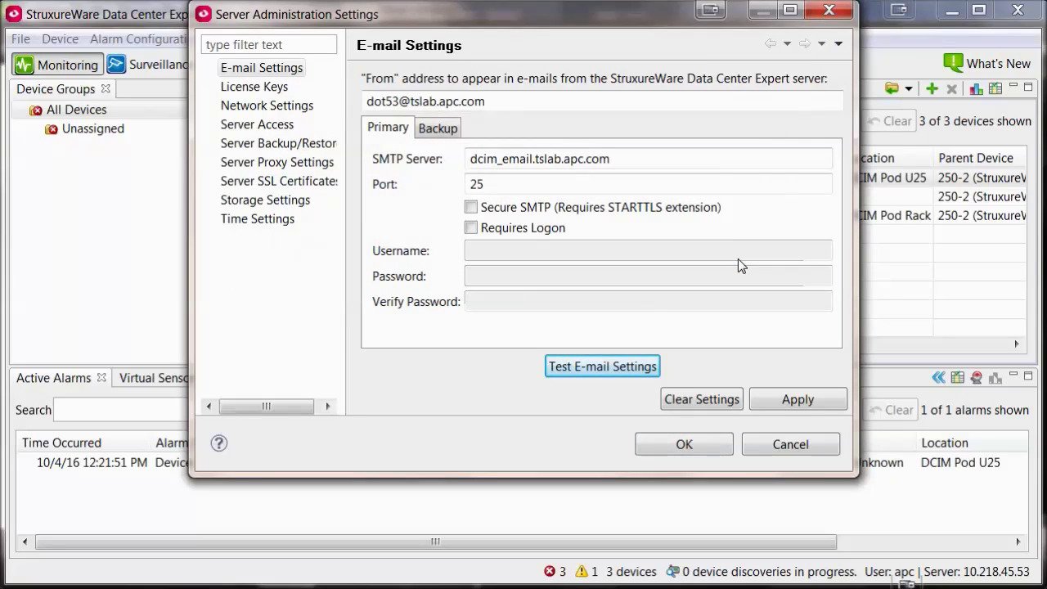
click(785, 397)
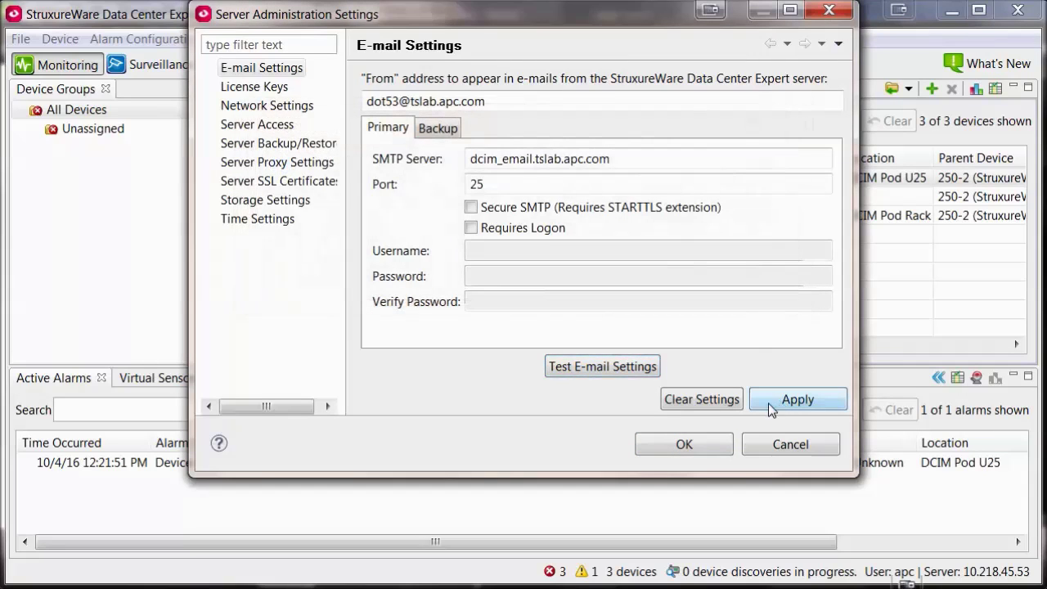
click(691, 442)
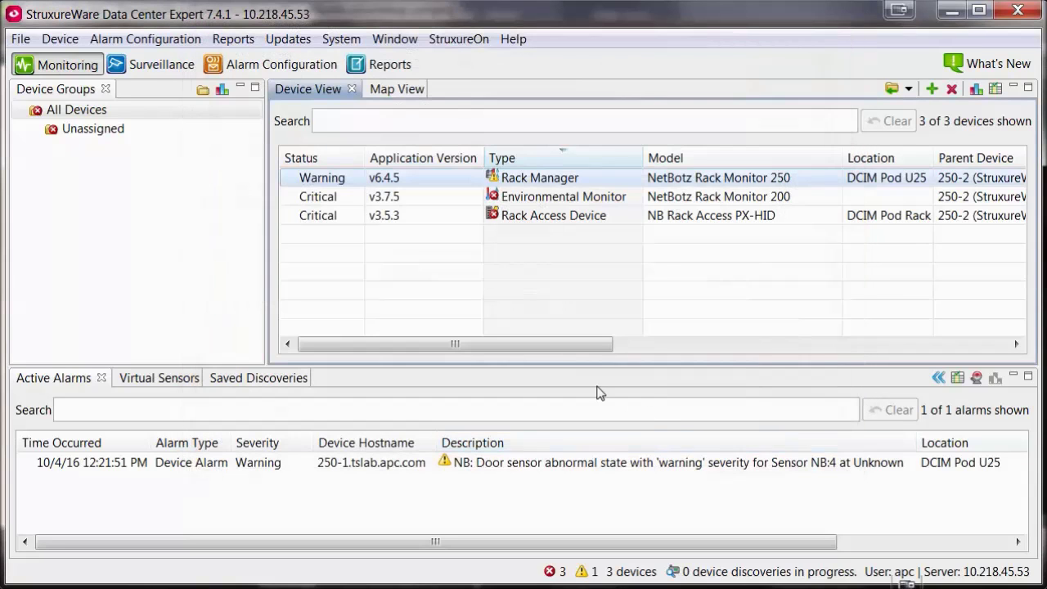
Open Manage Alarm Actions from the Alarm Configuration menu, showing an empty action list
click(152, 41)
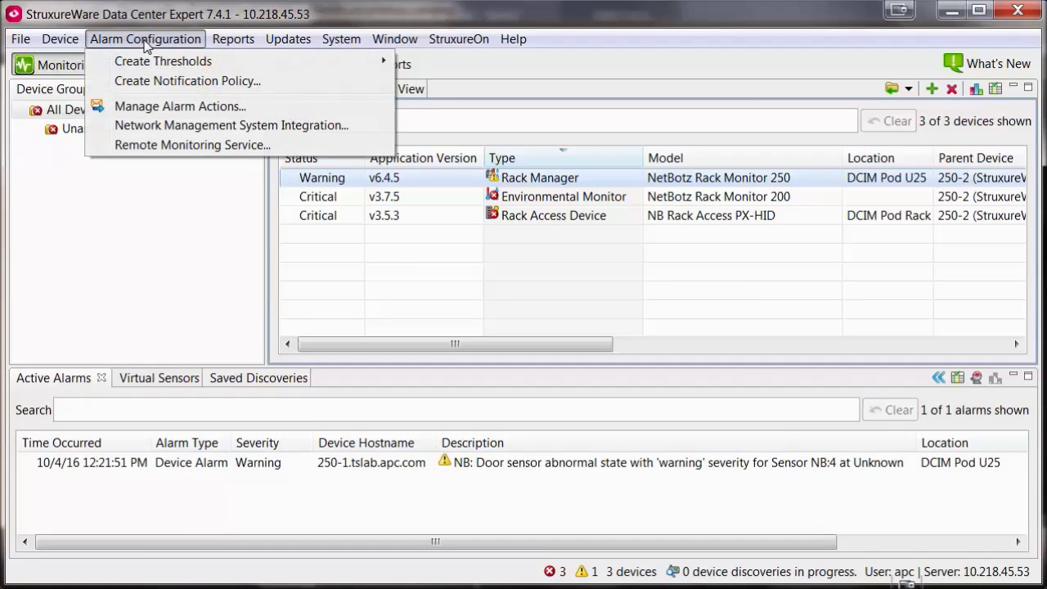
click(185, 107)
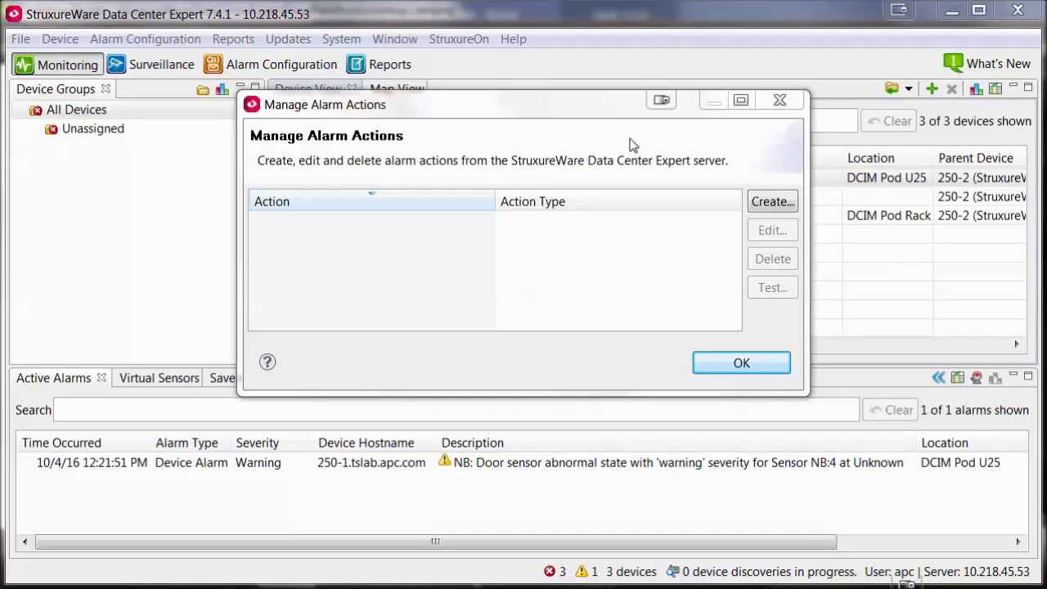
Create a new Send E-mail alarm action named Rhode Island
click(773, 202)
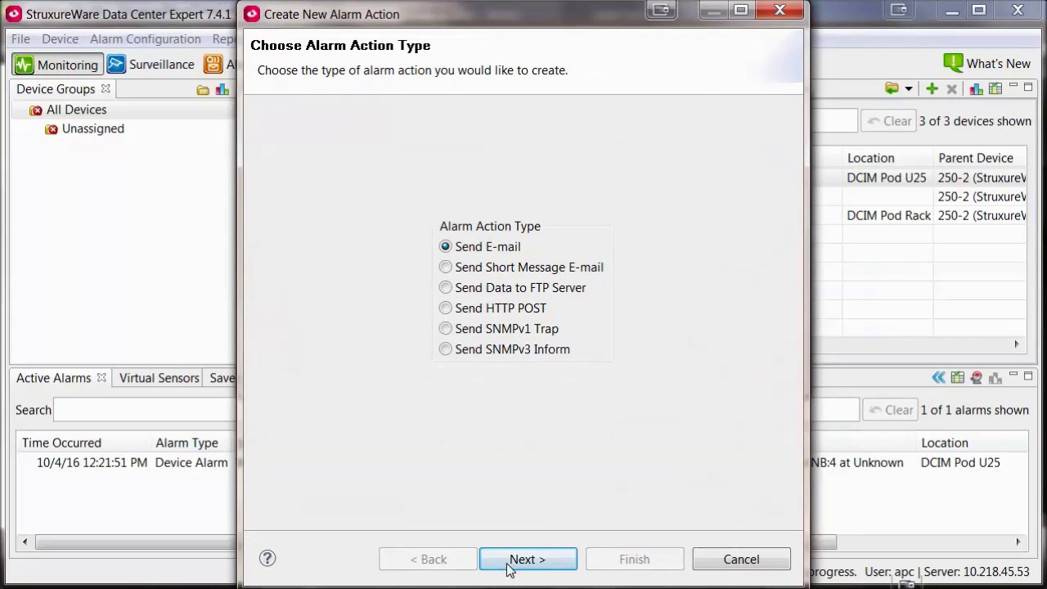
click(528, 562)
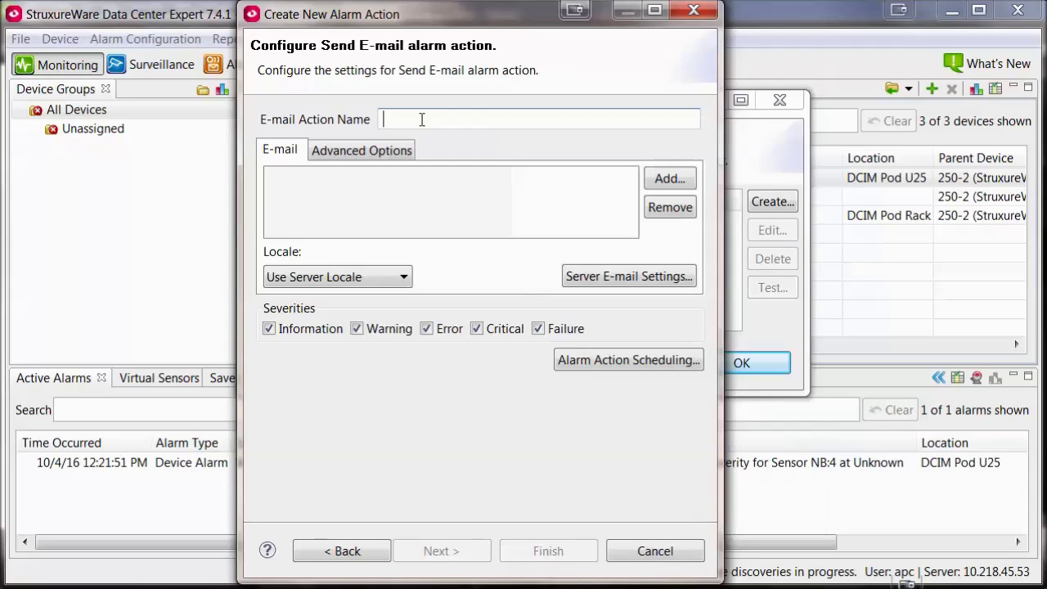
text(Rhode Island)
Add one recipient e-mail address to the Rhode Island action, cancelling a second addition
click(670, 177)
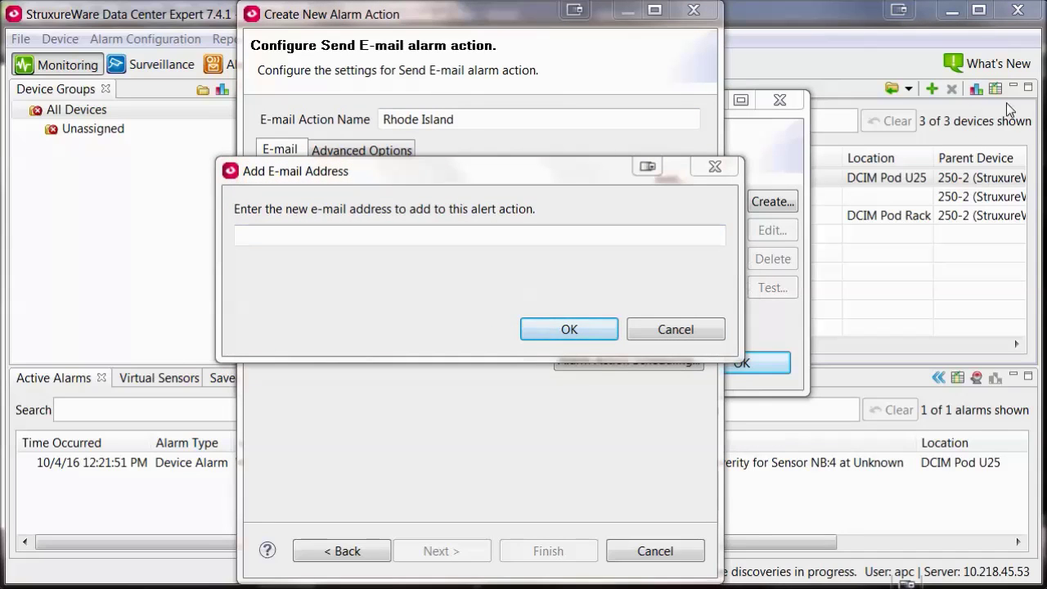
click(391, 235)
key(ctrl+v)
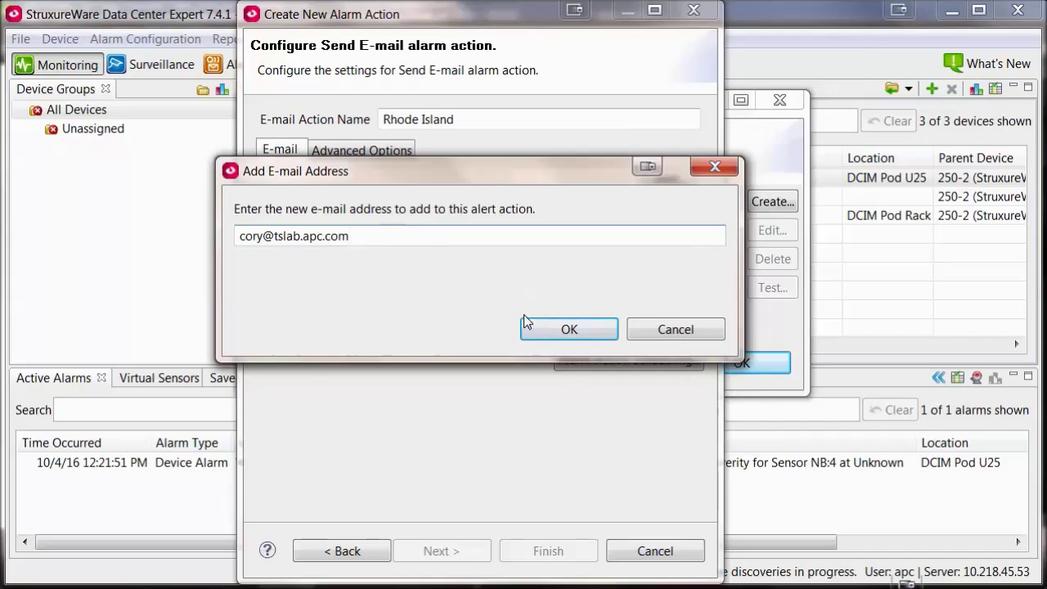
click(570, 330)
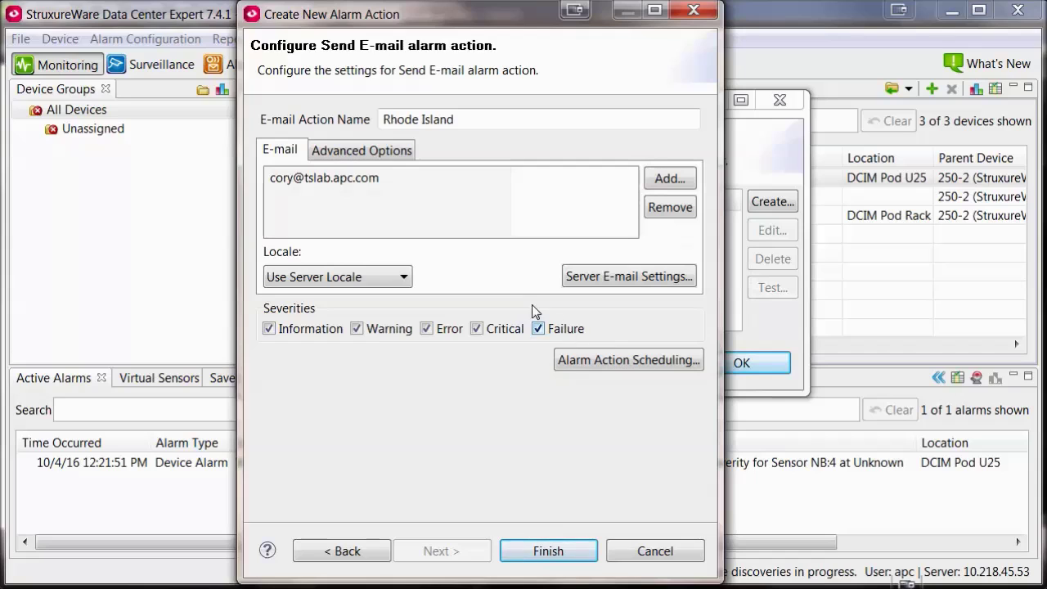
click(670, 178)
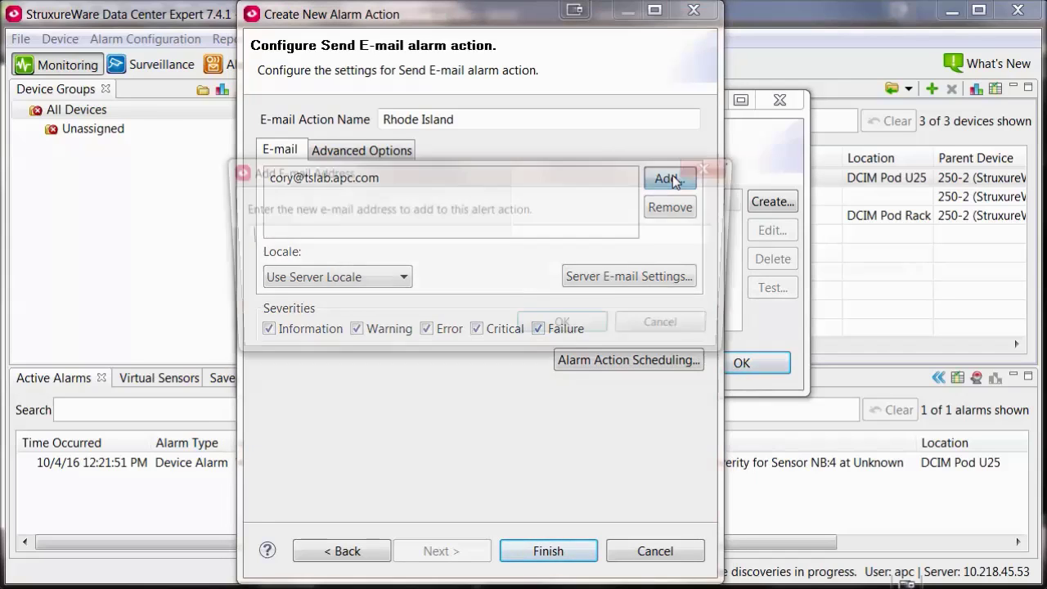
click(661, 332)
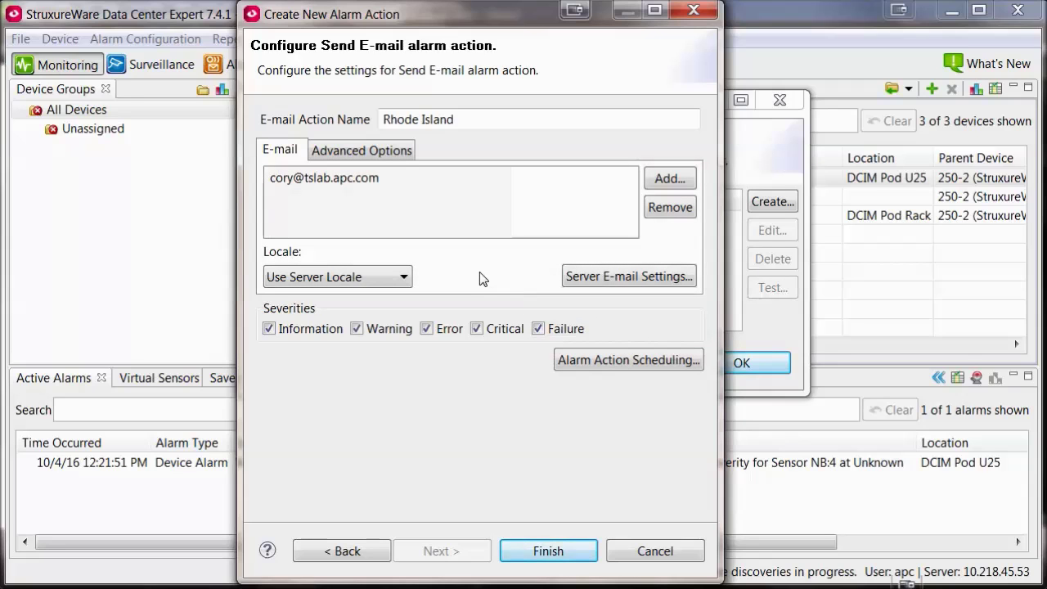
Keep the schedule unchanged, exclude Information alarms, finish the Rhode Island action and start its test
click(603, 366)
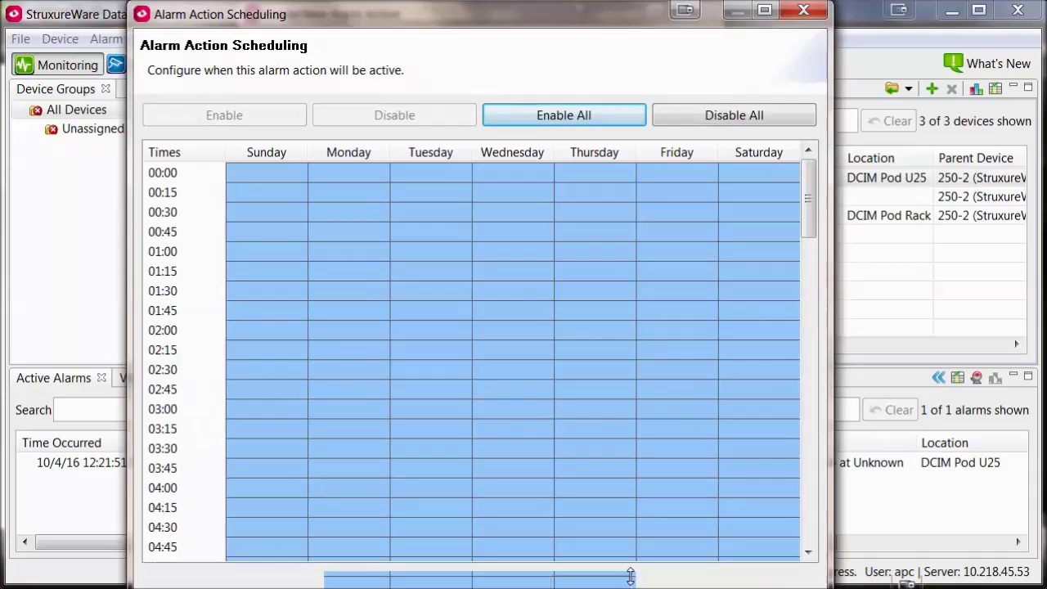
click(759, 532)
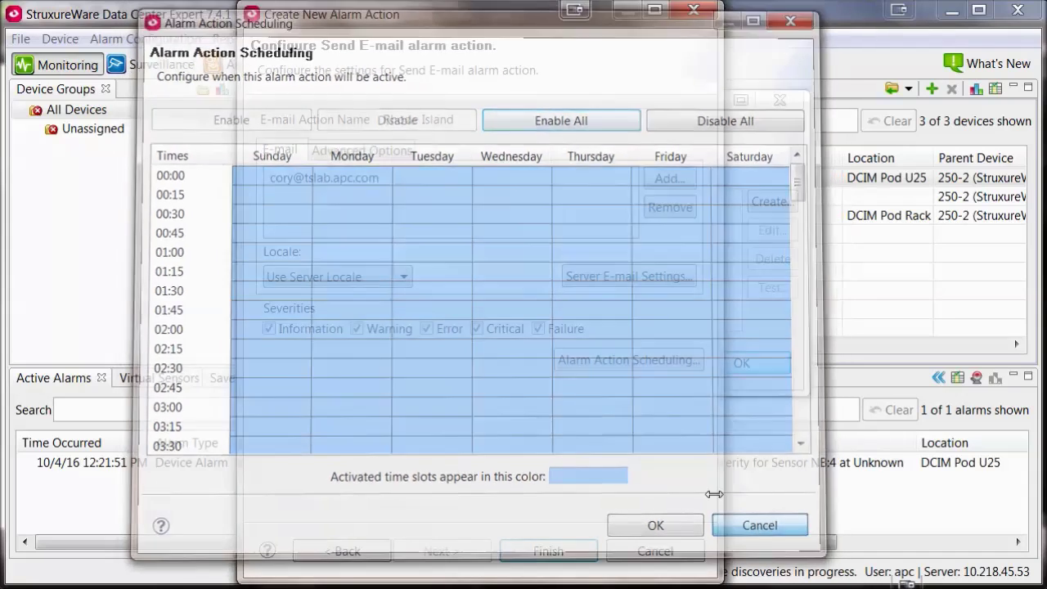
click(268, 328)
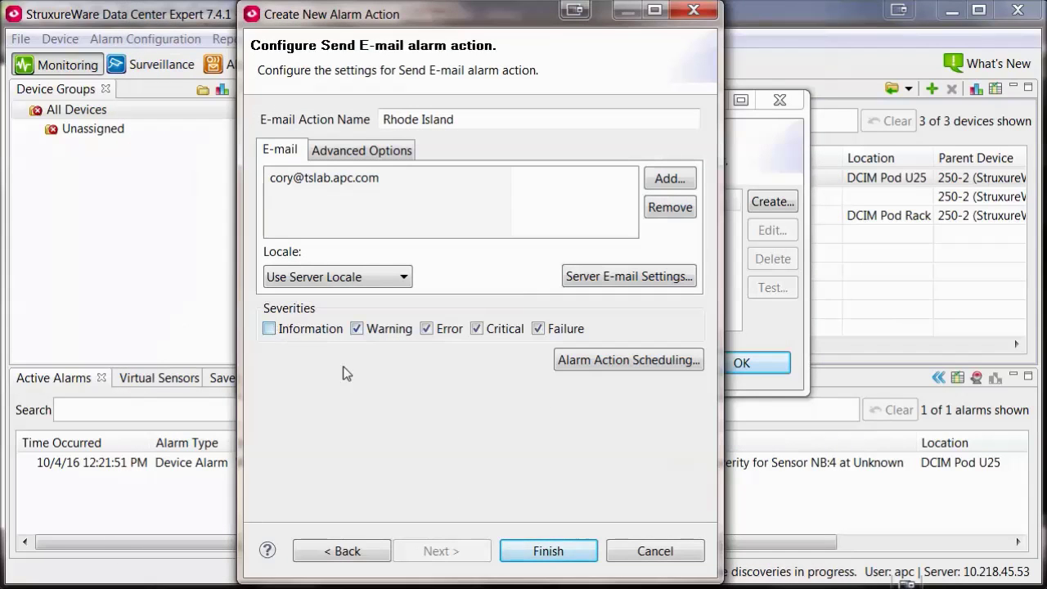
click(548, 552)
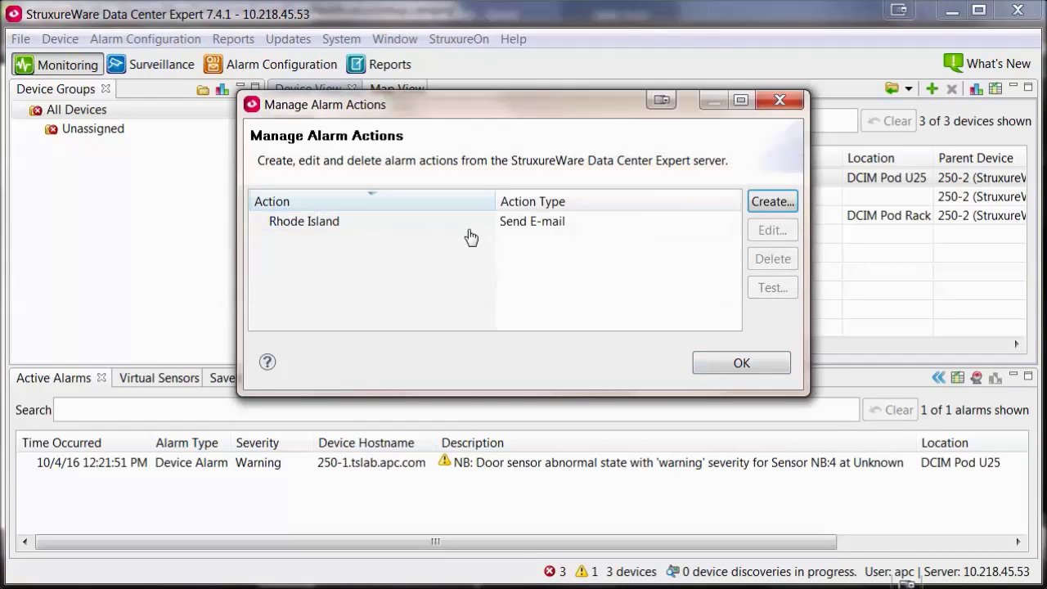
click(468, 228)
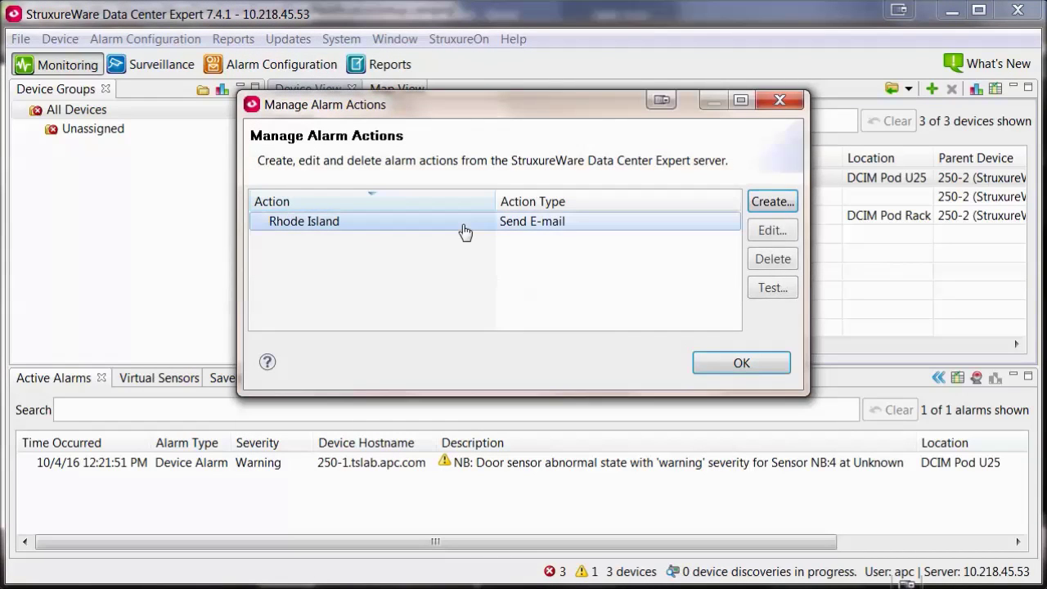
click(777, 289)
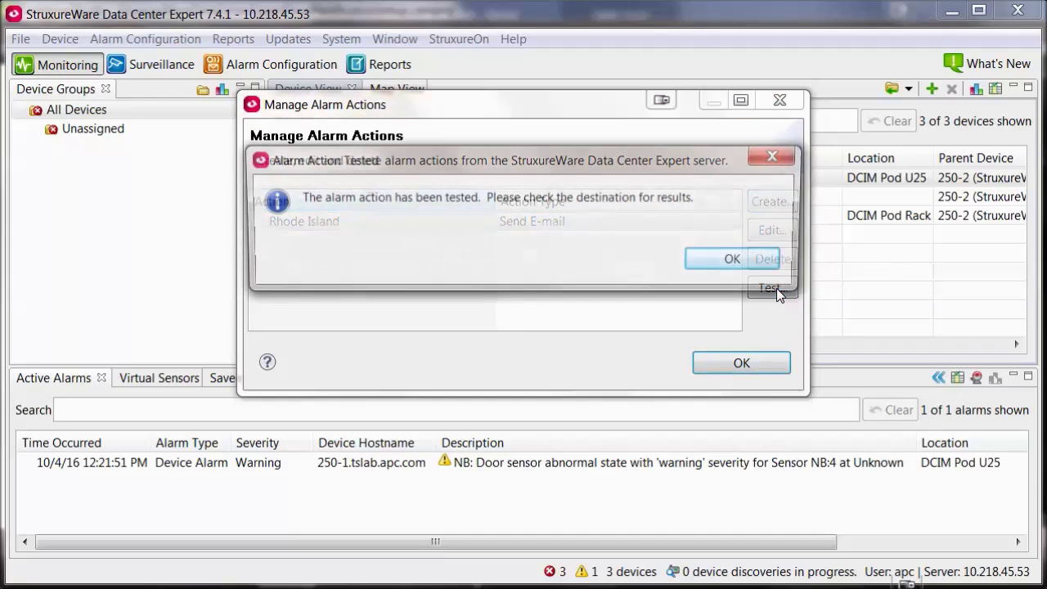
Acknowledge the Rhode Island Alarm Action Tested message and close Manage Alarm Actions
click(743, 260)
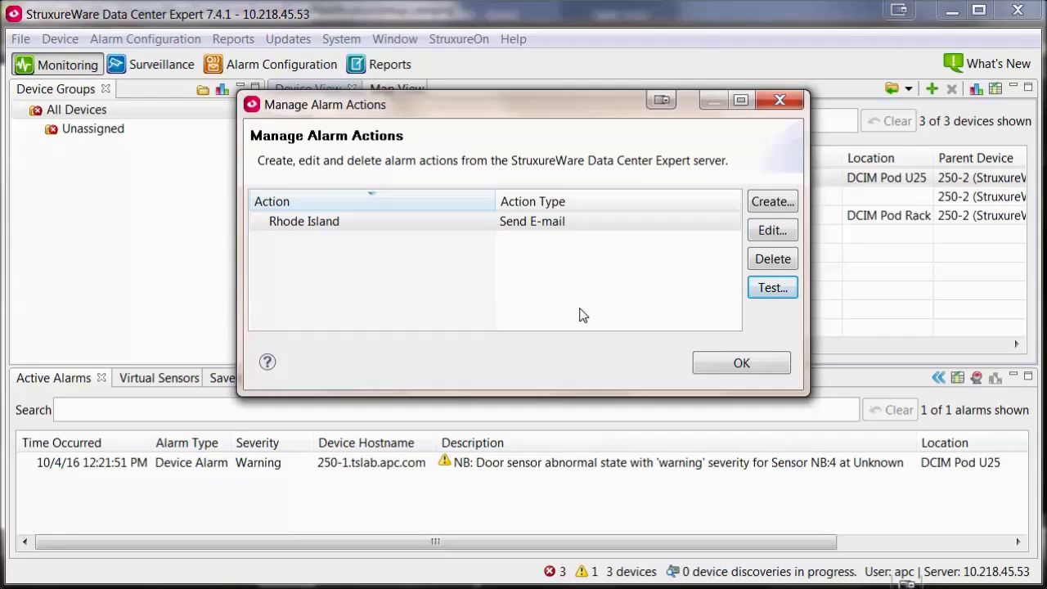
click(743, 364)
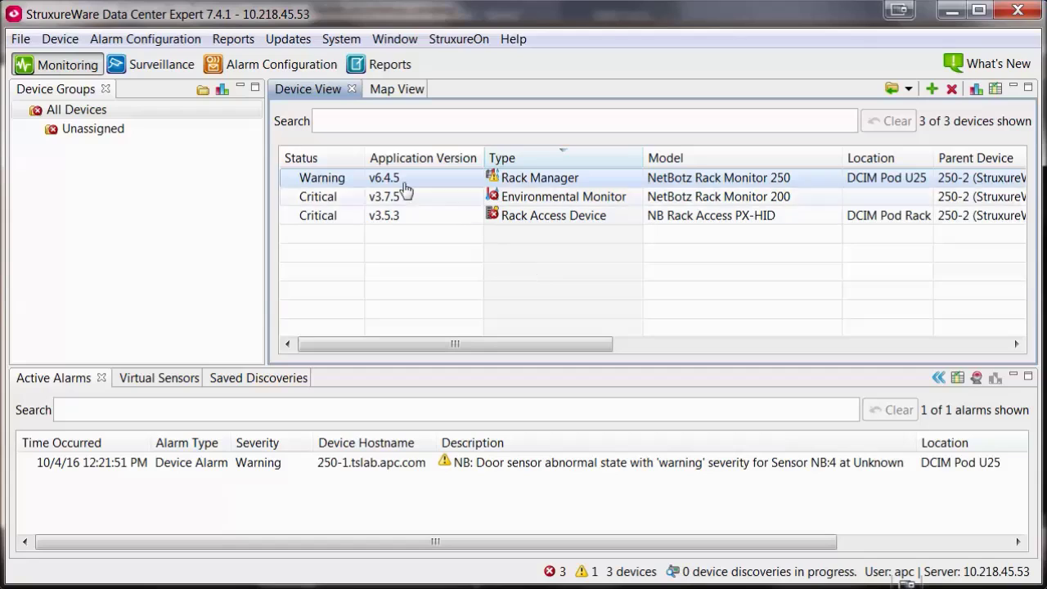
In the Alarm Configuration perspective, create a new notification policy named Rhode Island
click(277, 70)
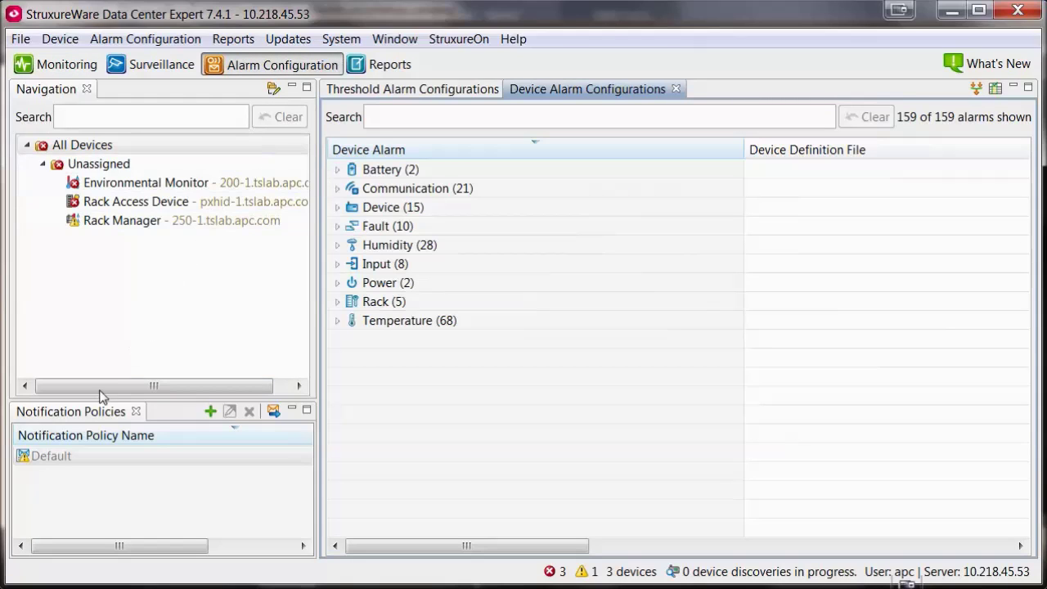
click(76, 412)
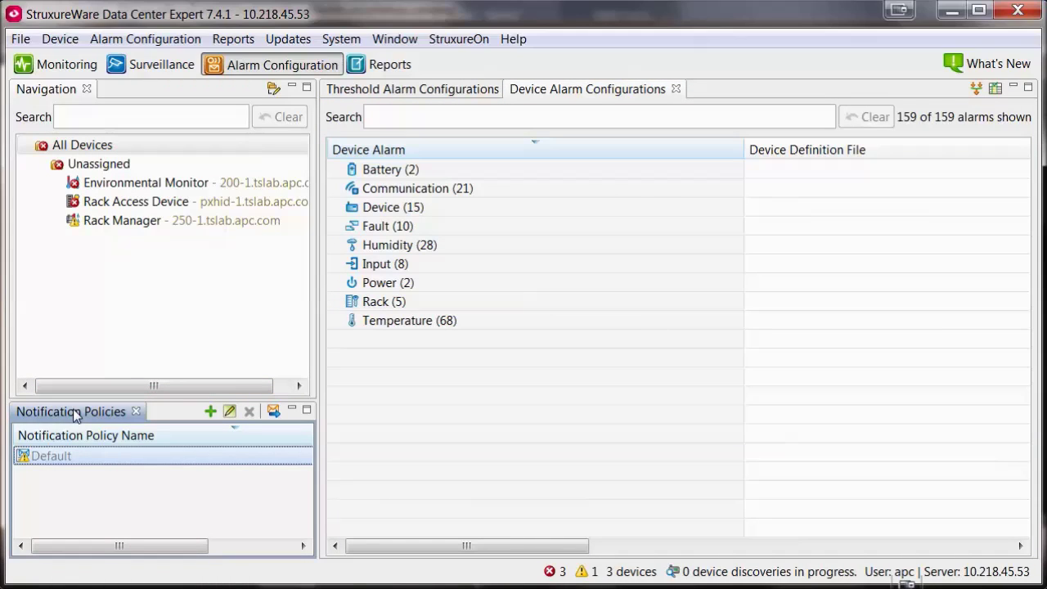
click(210, 411)
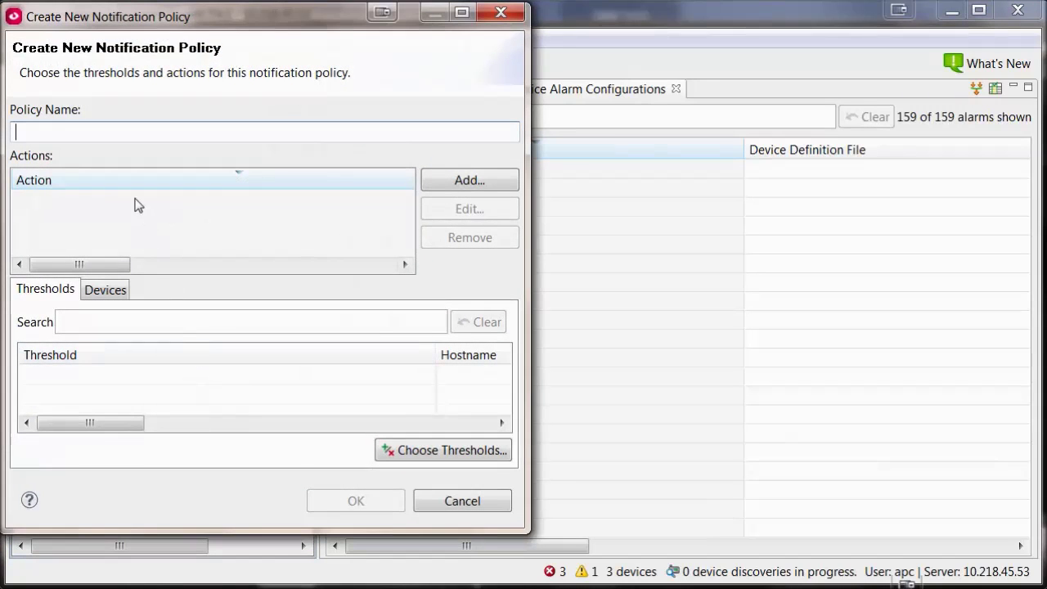
text(Rhod)
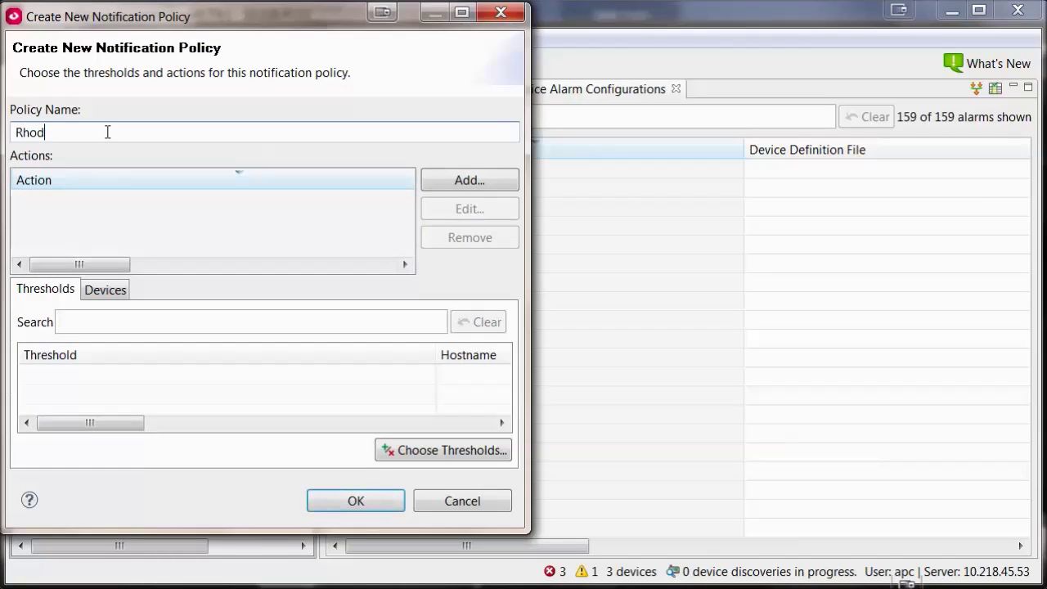
text(e Island)
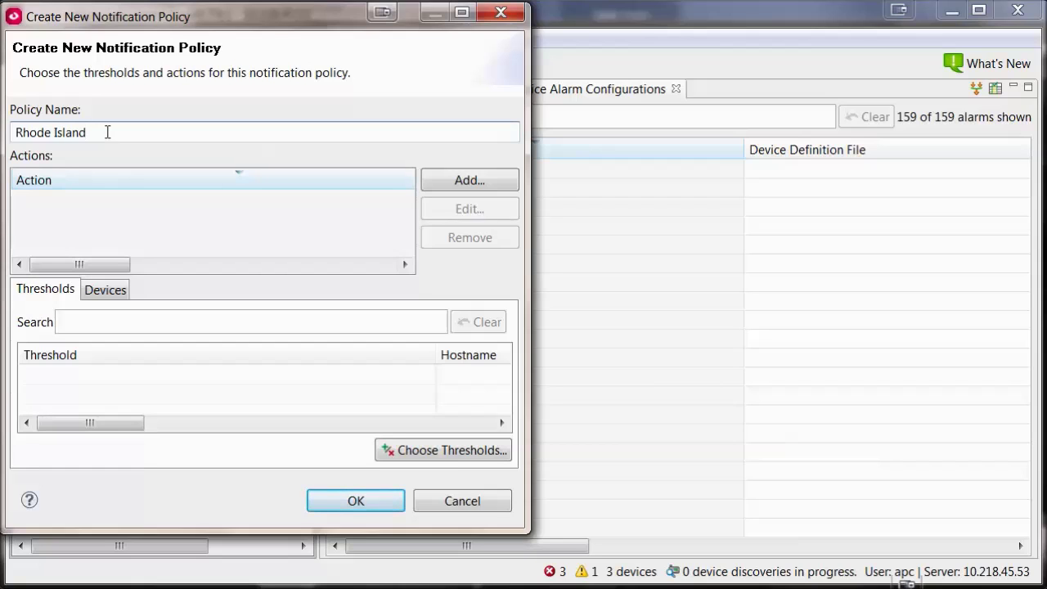
Add the Rhode Island e-mail action to the policy with Repeat 1 and a 5-minute Interval
click(458, 186)
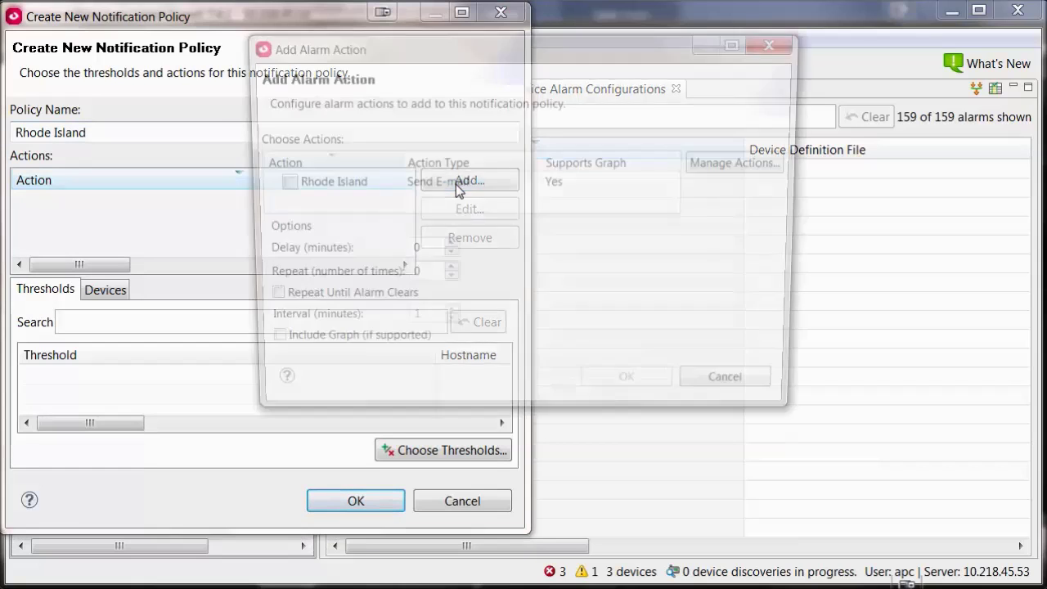
click(277, 183)
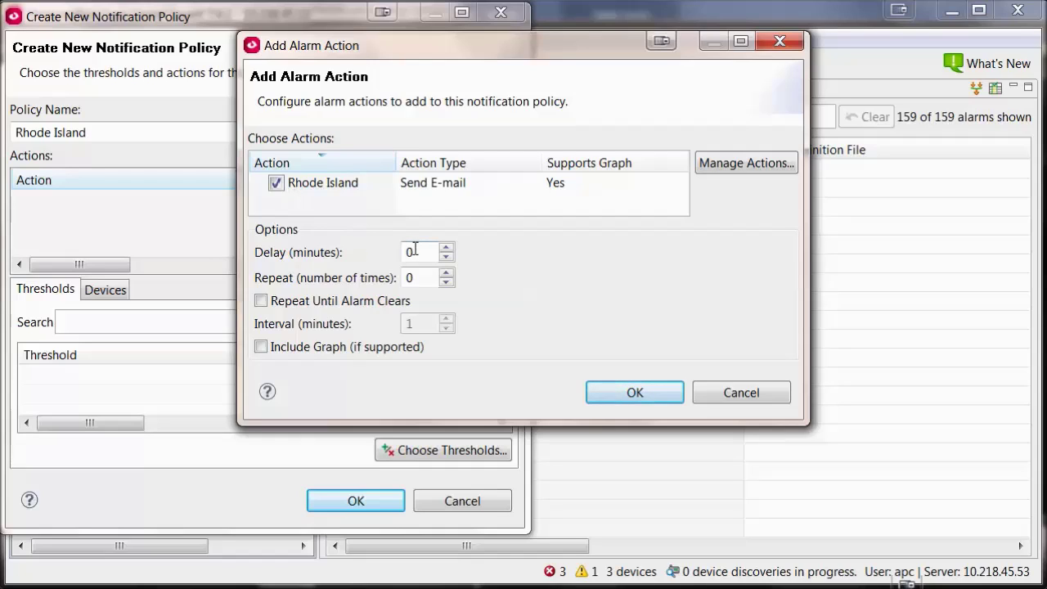
drag(417, 277, 404, 278)
text(1)
double_click(408, 322)
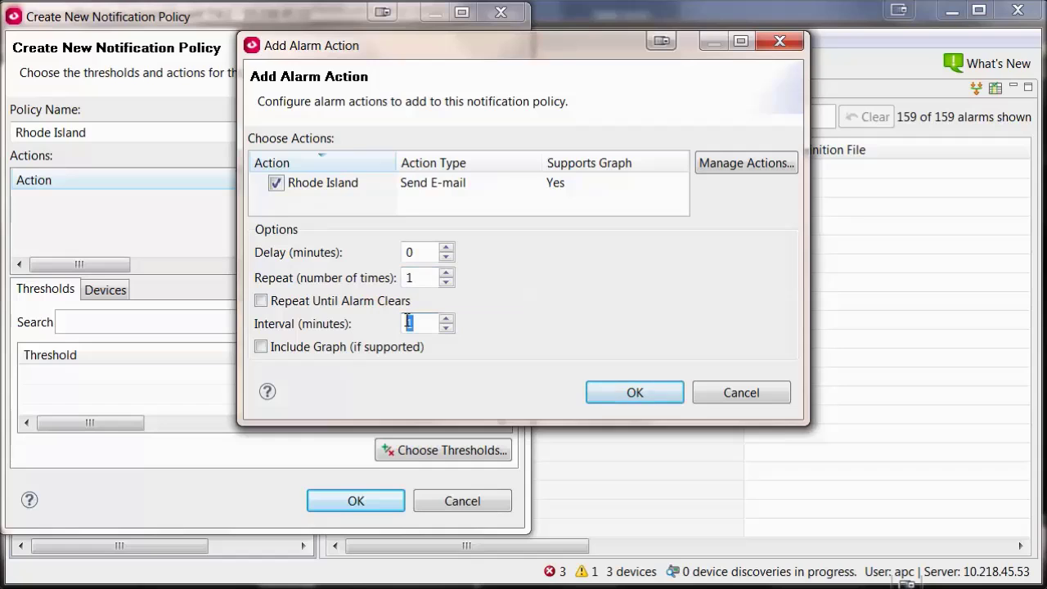
text(5)
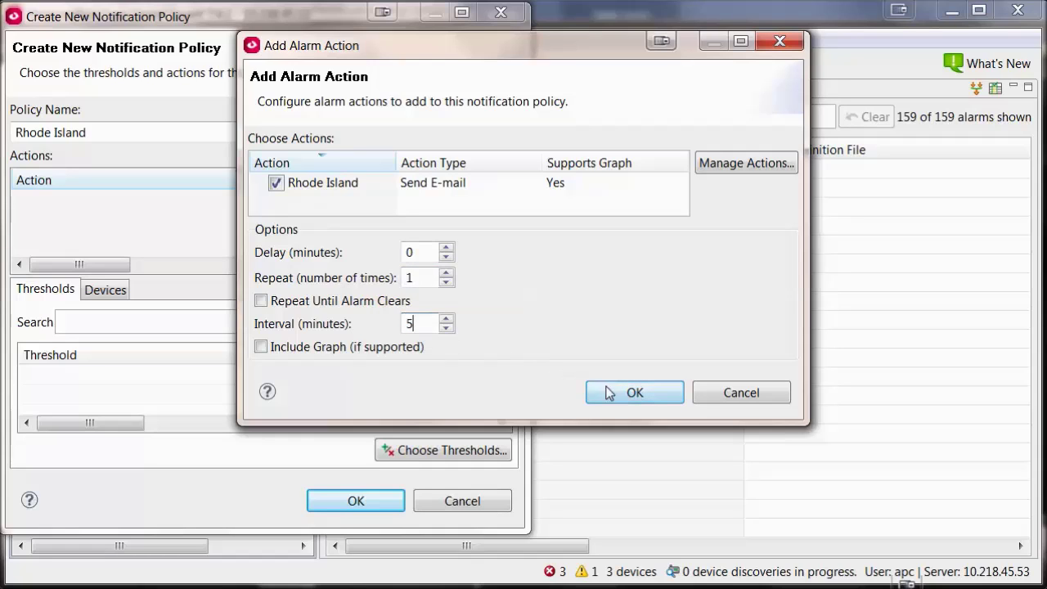
click(636, 393)
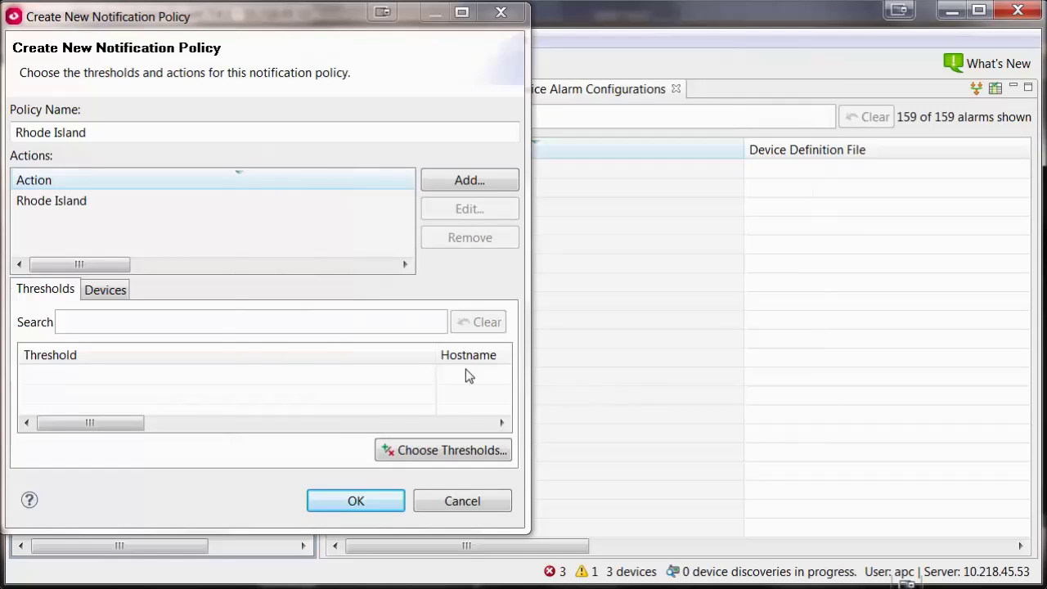
click(104, 293)
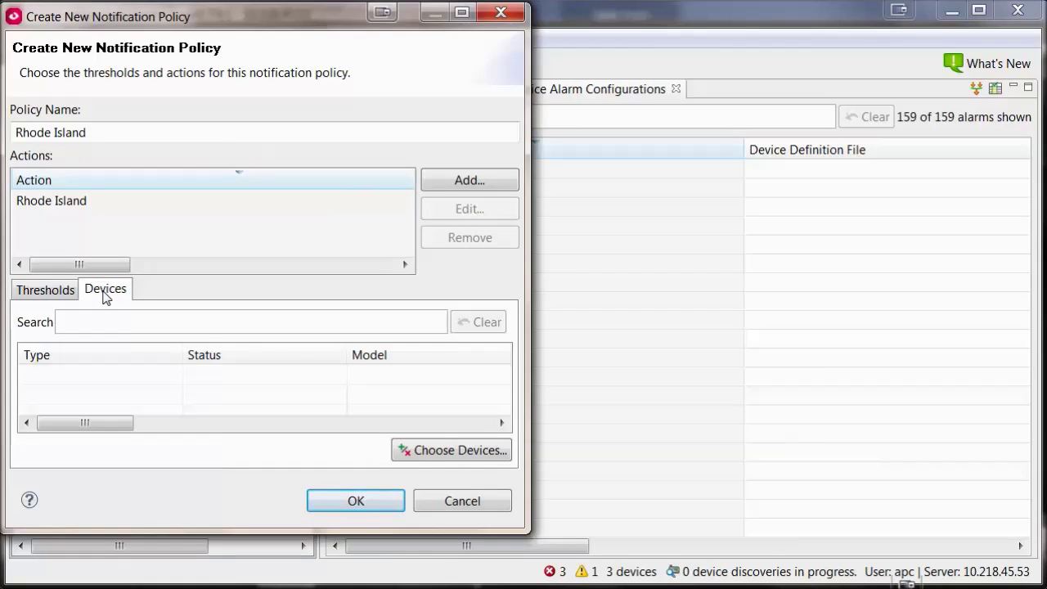
Add the three Communication Status - Link Status thresholds to the Rhode Island policy
click(40, 291)
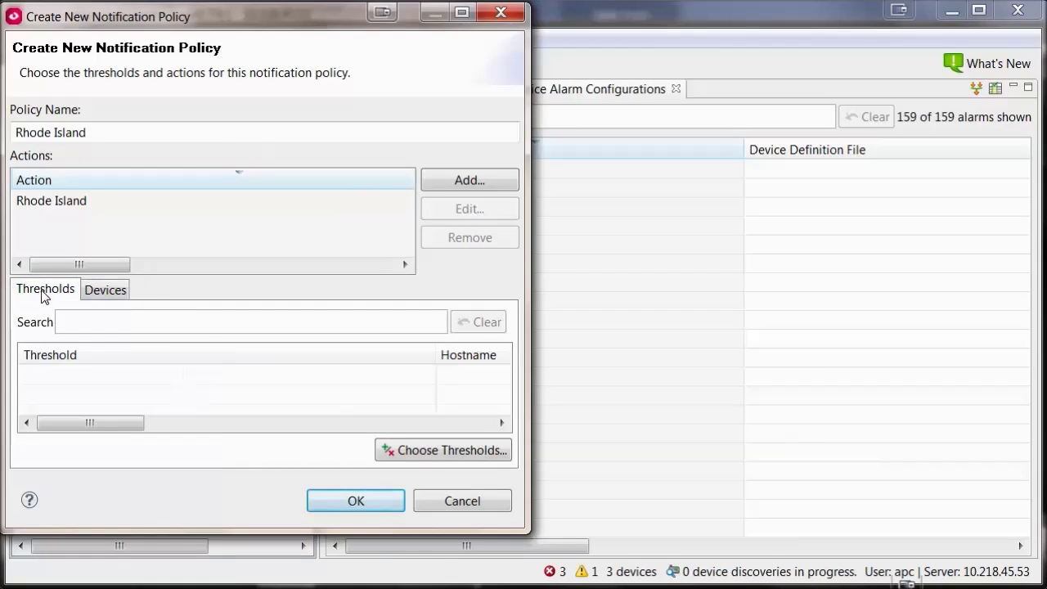
click(438, 451)
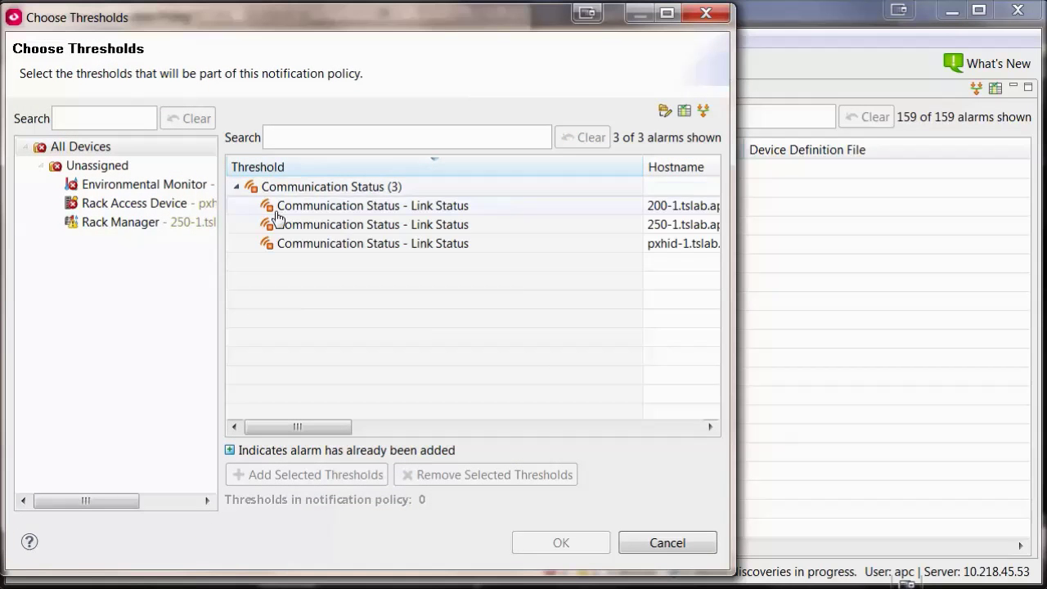
shift+click(296, 245)
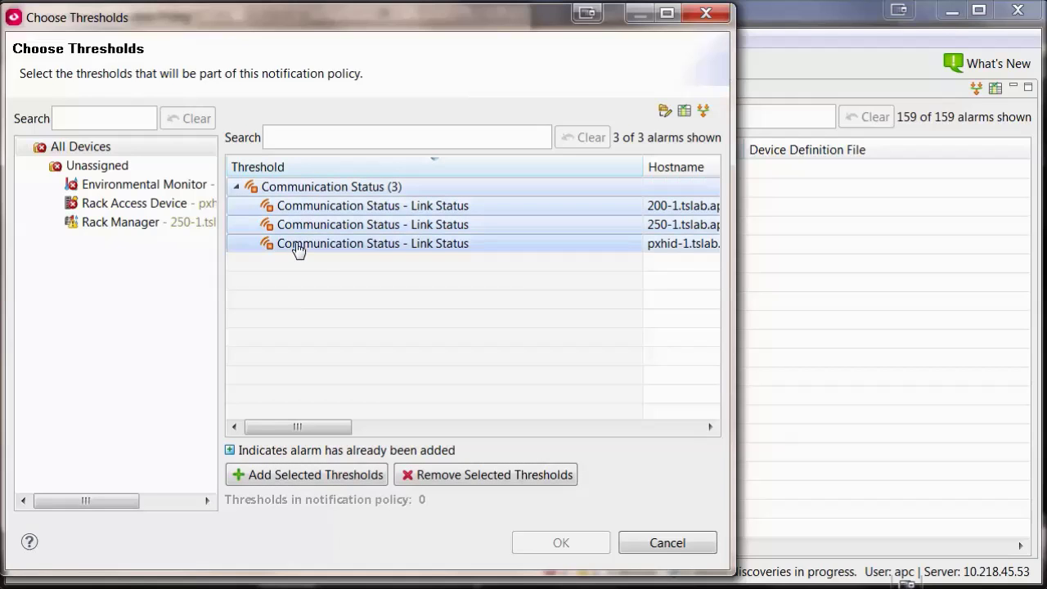
click(288, 474)
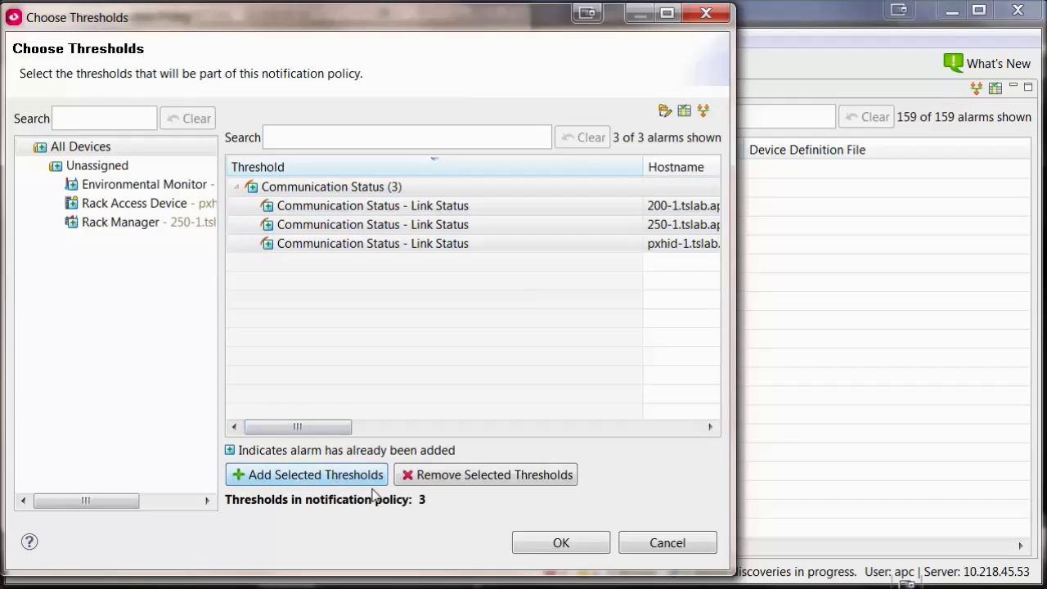
click(554, 541)
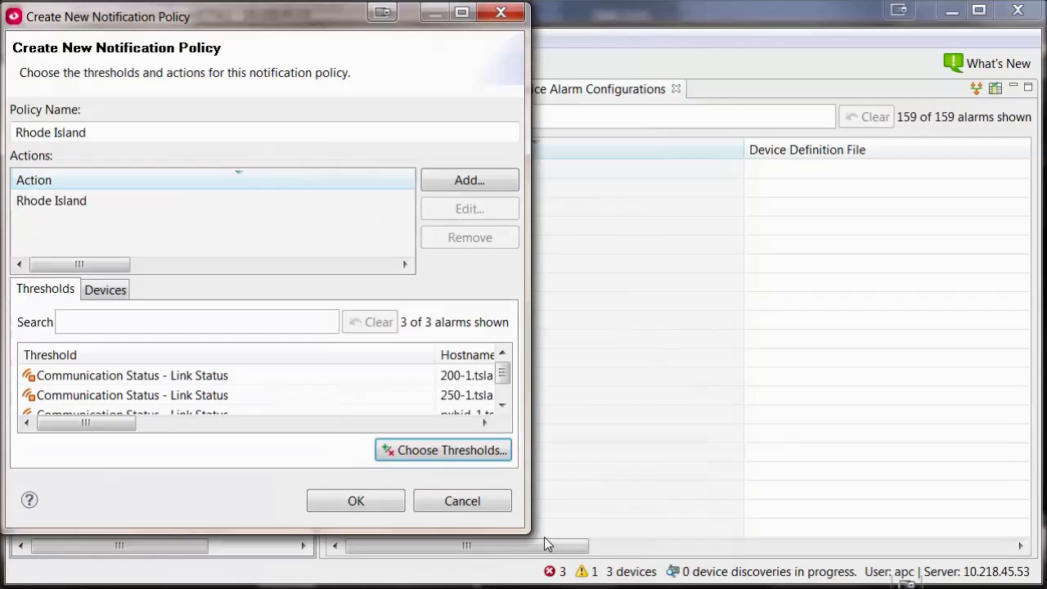
Assign the Environmental Monitor, Rack Access Device and Rack Manager to the policy
click(108, 291)
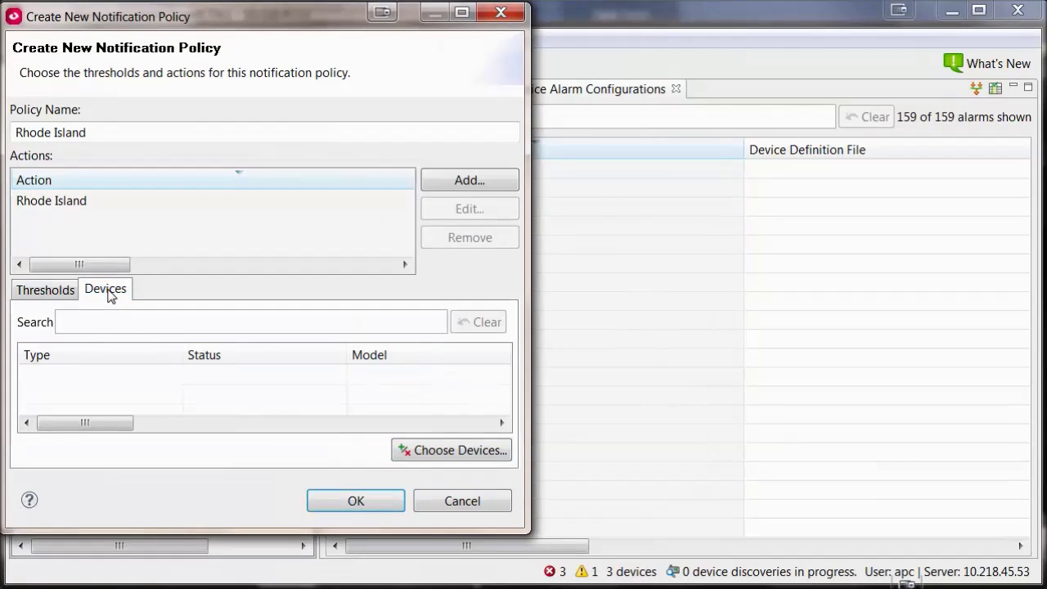
click(422, 450)
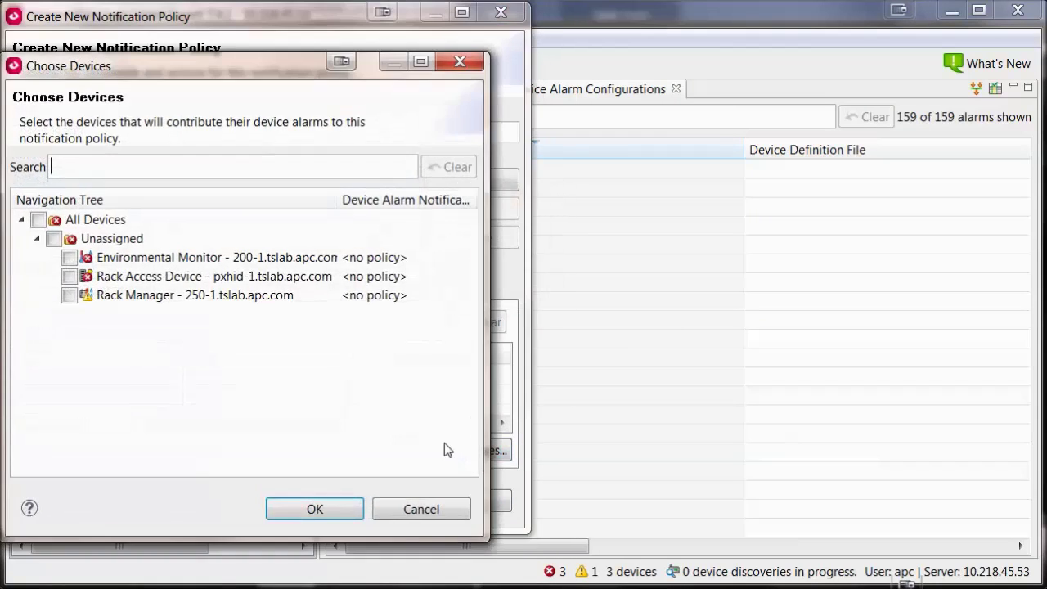
click(70, 258)
click(69, 277)
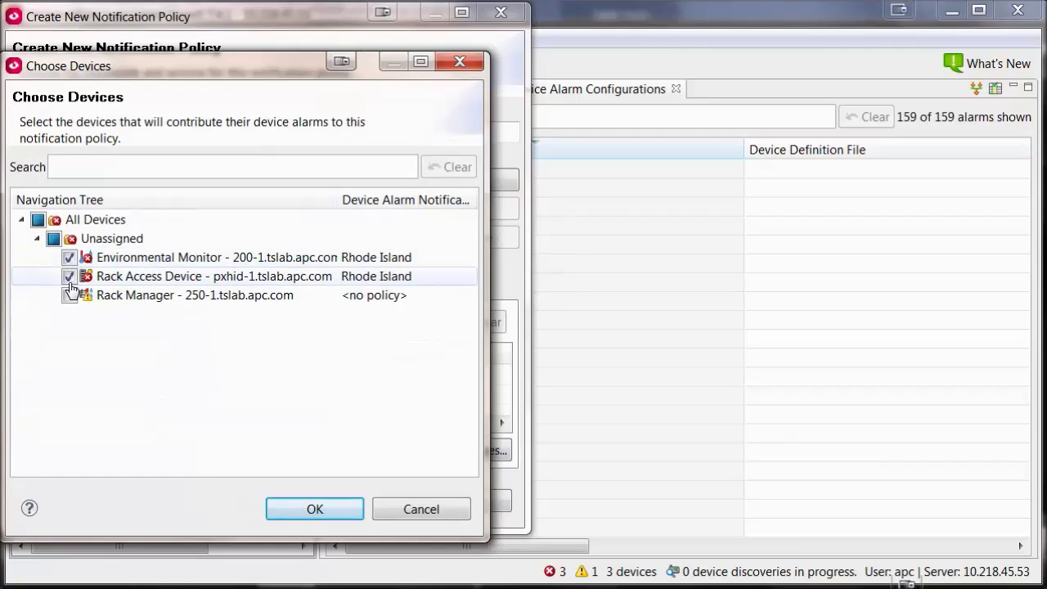
click(70, 295)
click(323, 509)
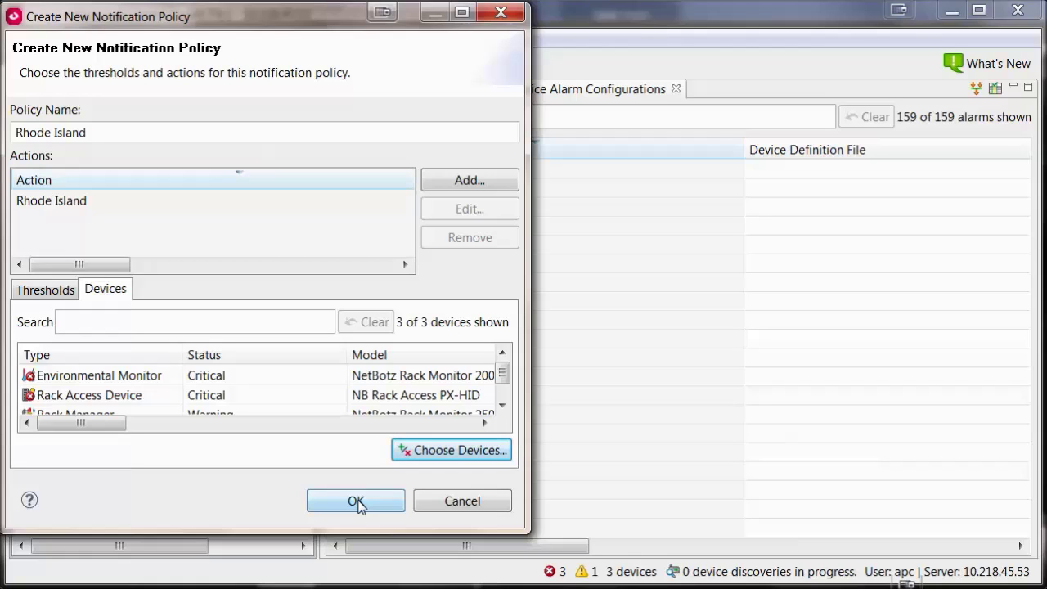
Confirm the Create New Notification Policy dialog so Rhode Island is listed beside Default
click(356, 502)
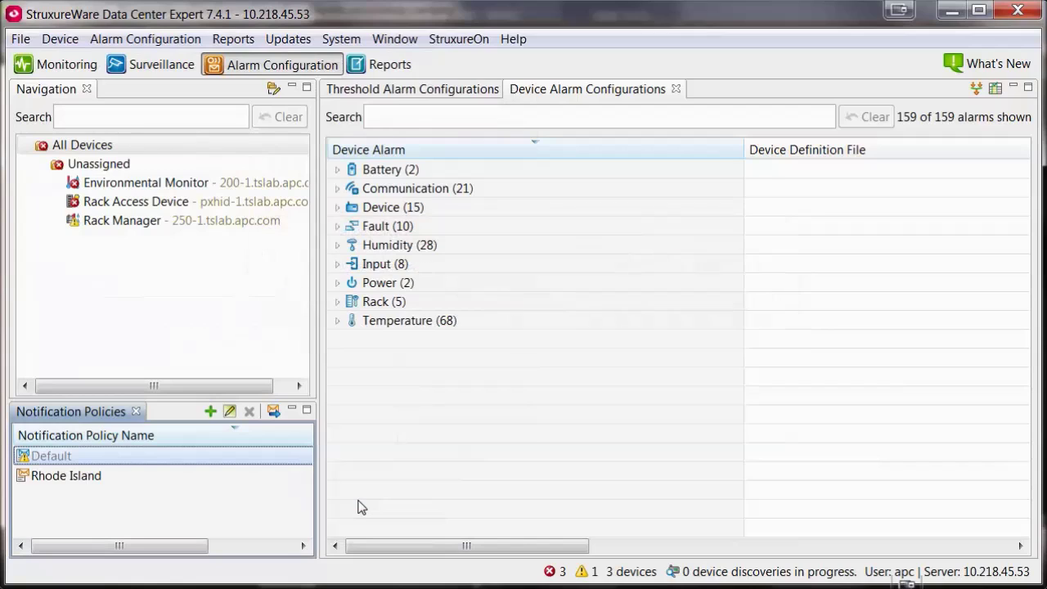
click(514, 361)
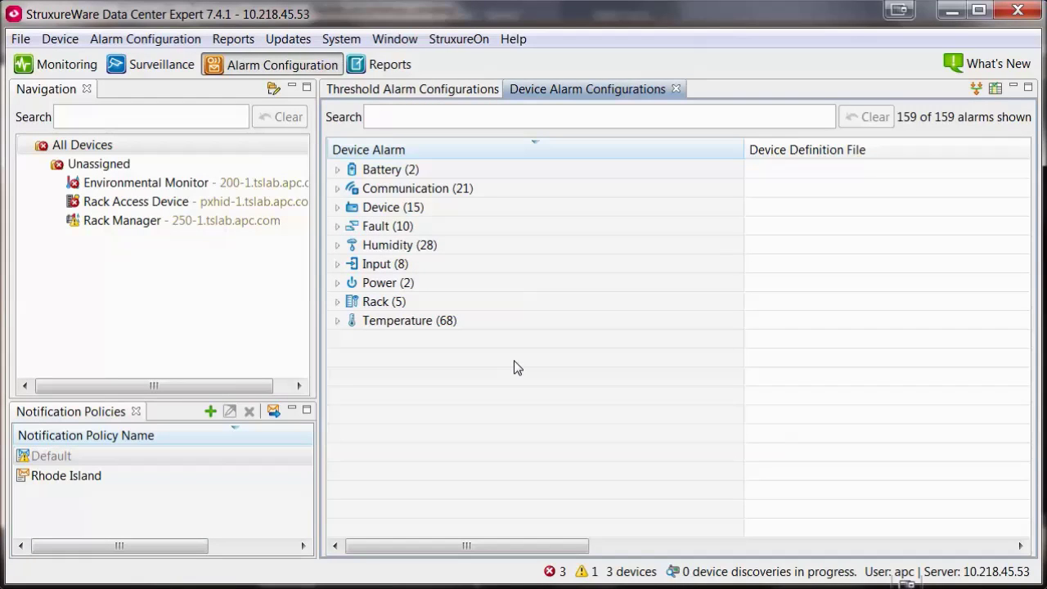